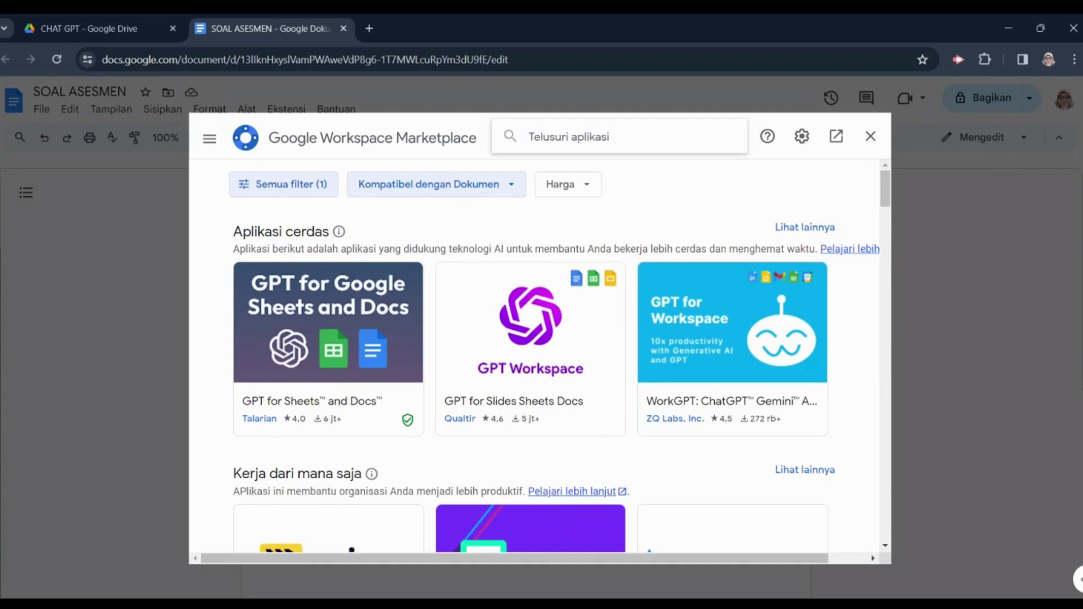
Step: Search the Marketplace for "chat gpt" and open the GPT for Slides Sheets Docs add-on listing
text(chat gp)
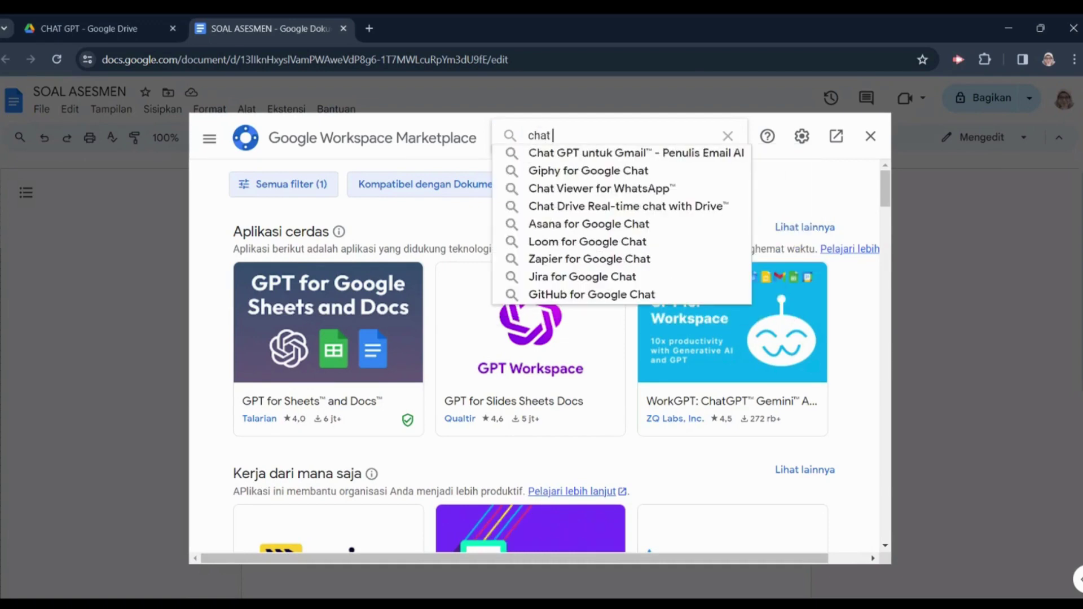
text(t)
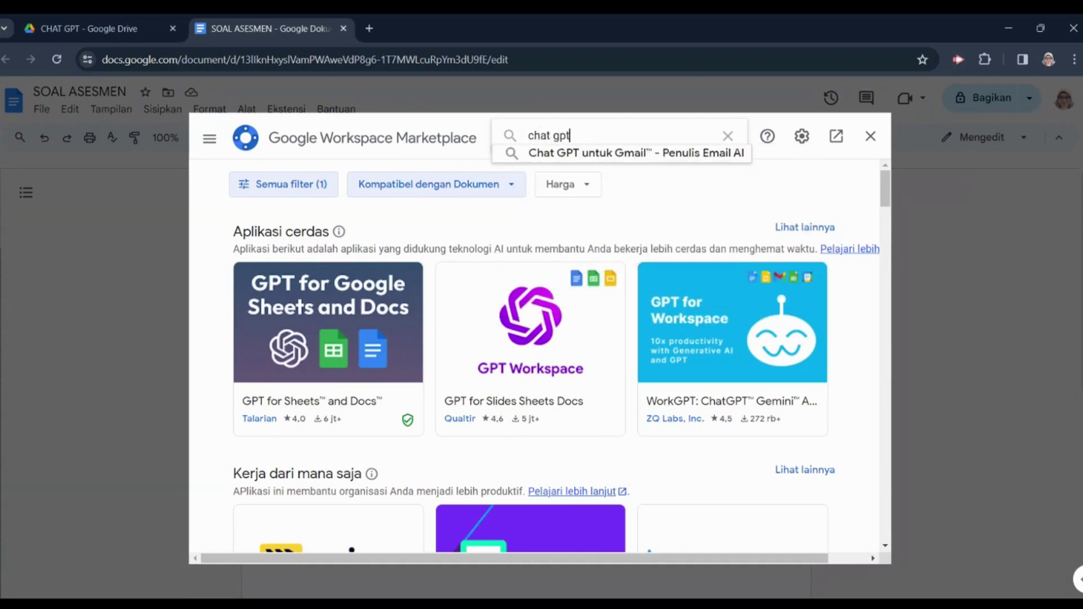
key(Return)
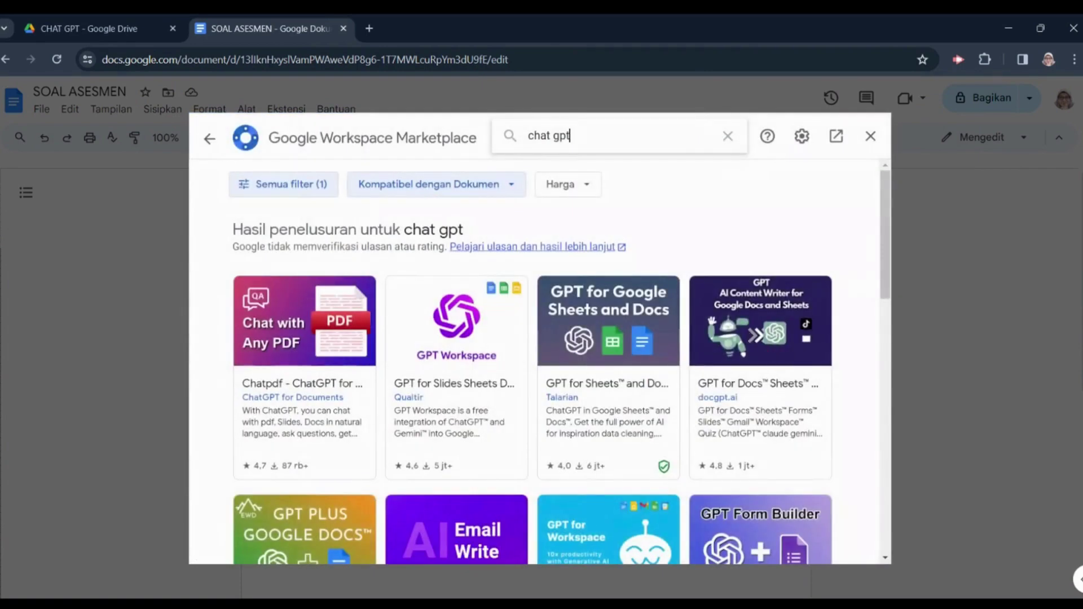
click(453, 348)
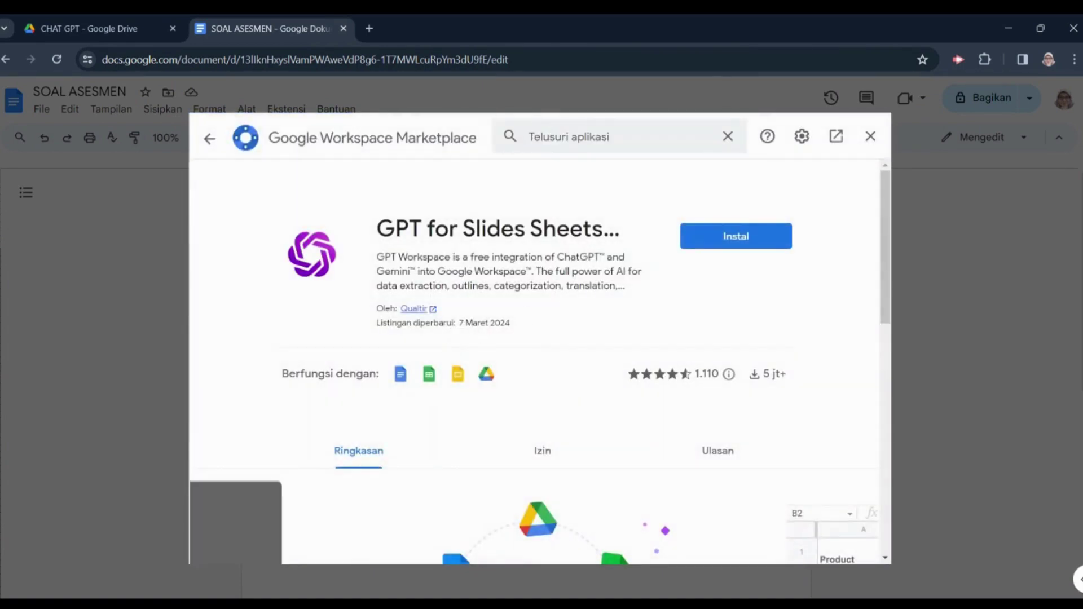
Step: Install the GPT for Slides Sheets Docs add-on, finish its installation messages and close the Marketplace
click(754, 241)
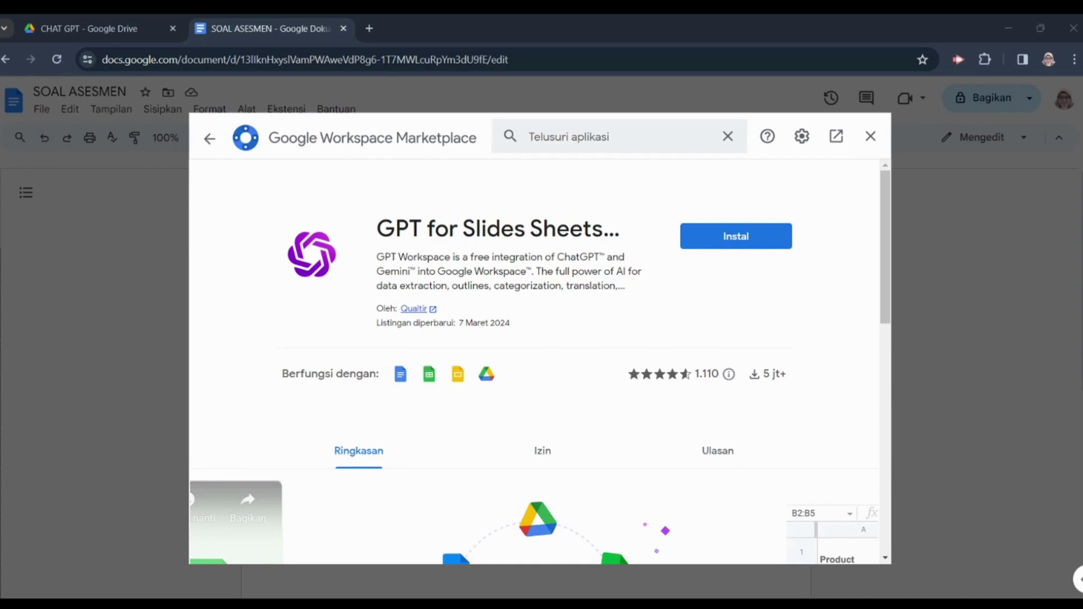
click(737, 236)
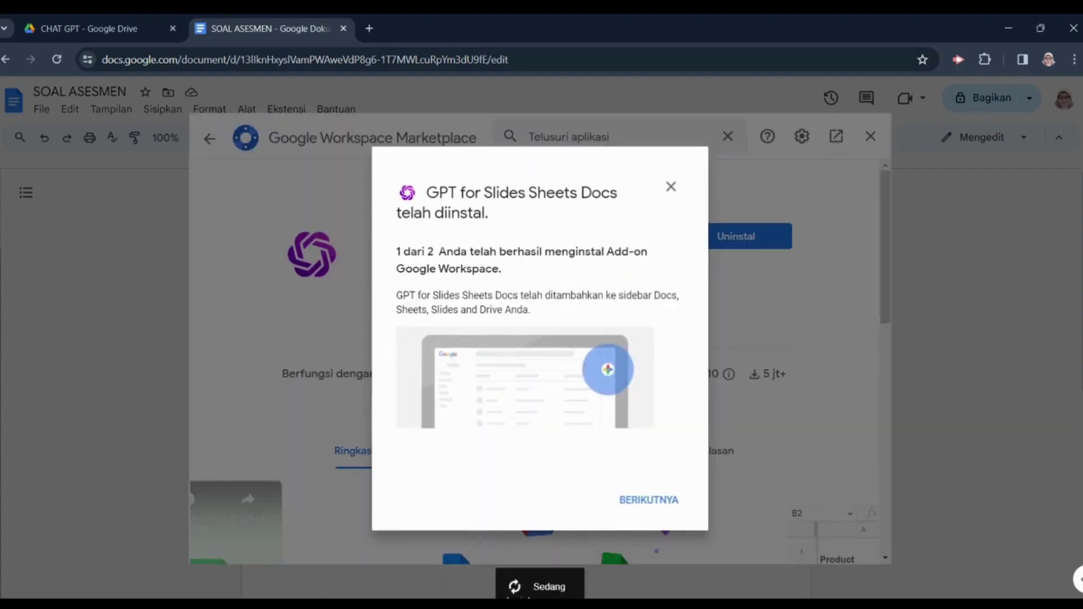
click(667, 506)
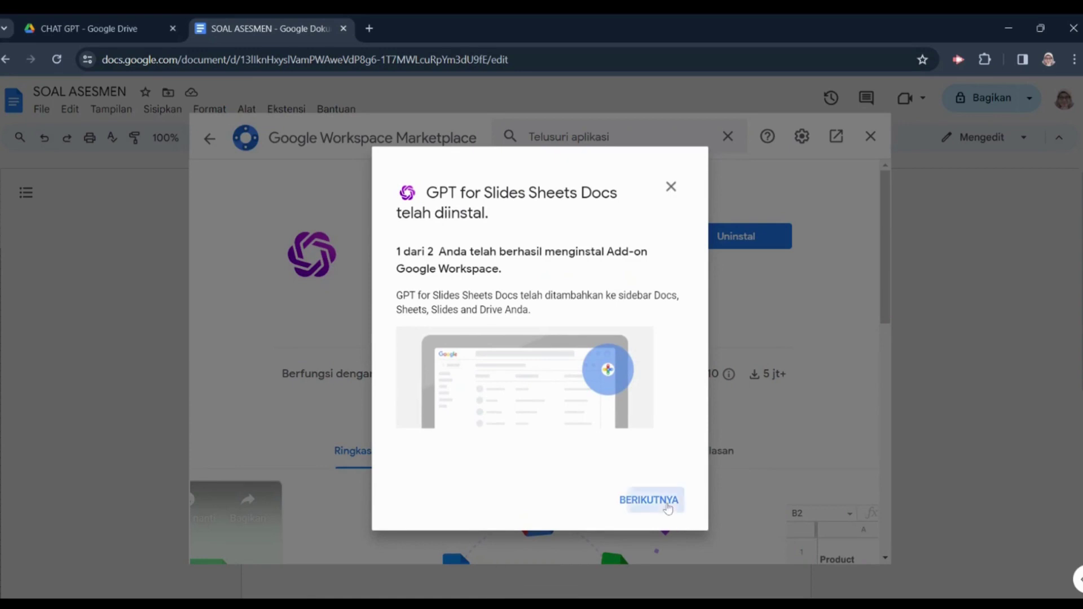
click(652, 501)
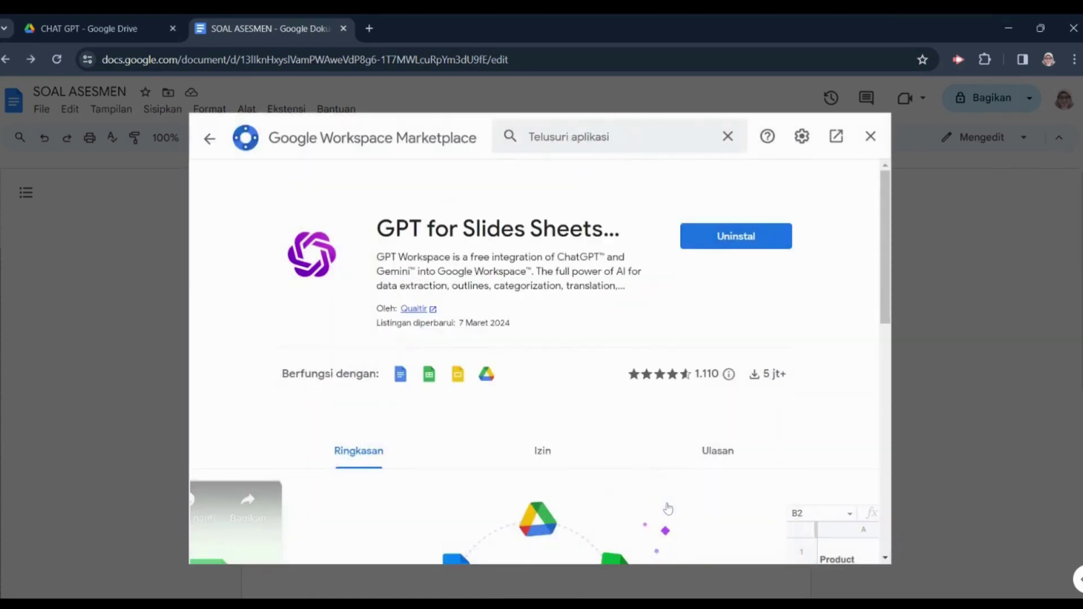
click(870, 138)
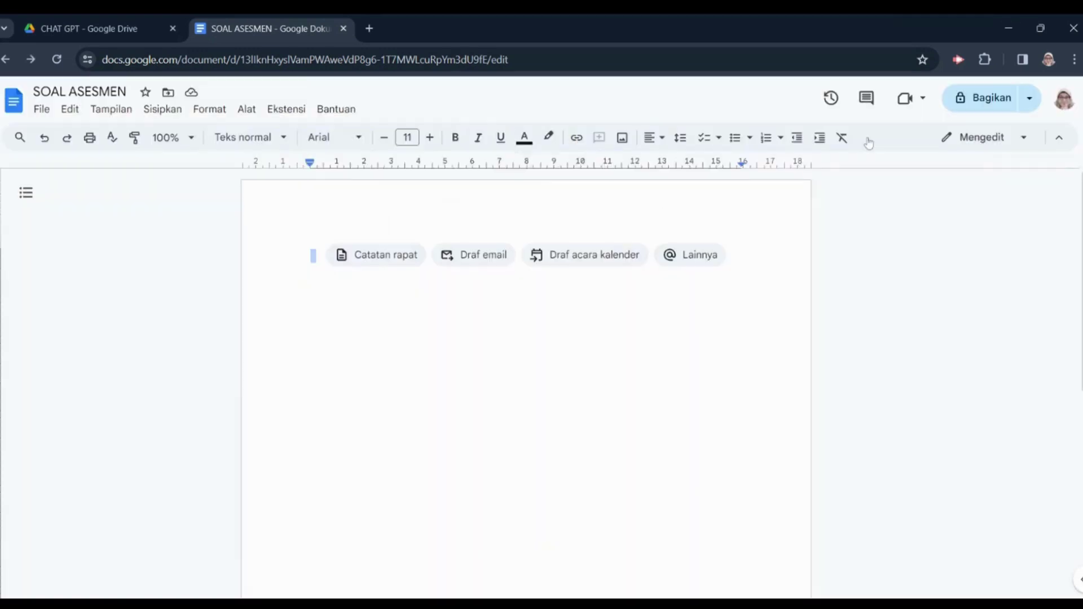
Step: Start the GPT for Slides Sheets Docs add-on in the document and choose its Create text mode
click(285, 110)
mouse_move(289, 141)
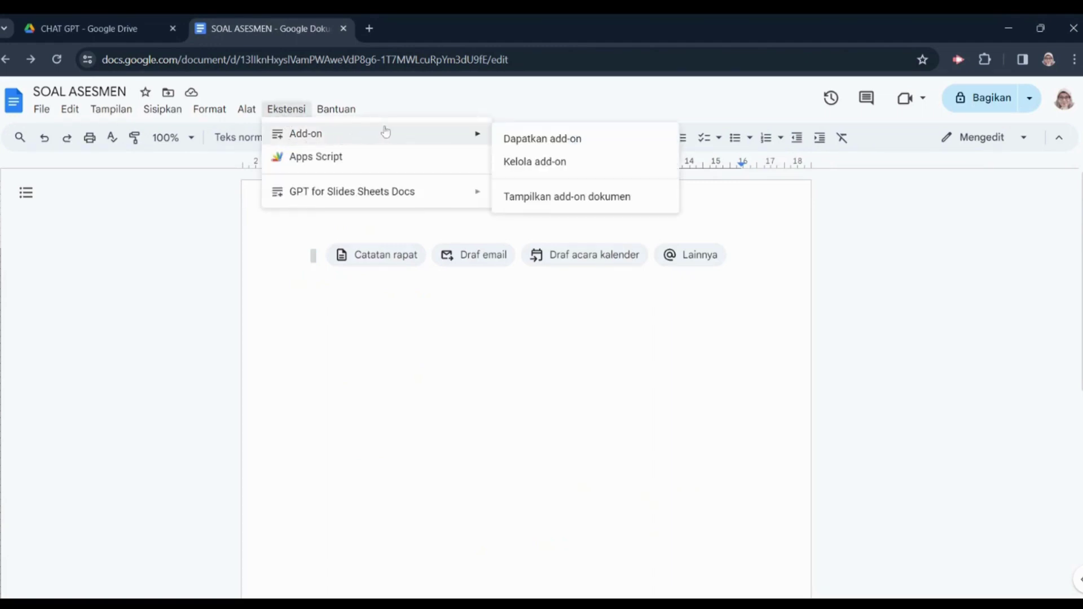
mouse_move(357, 192)
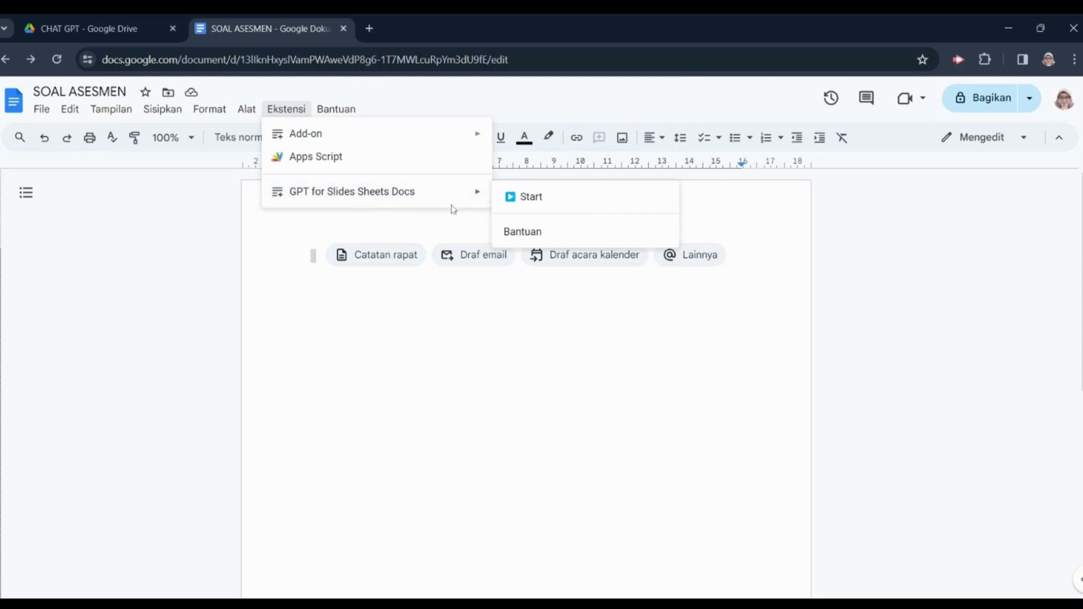
click(547, 204)
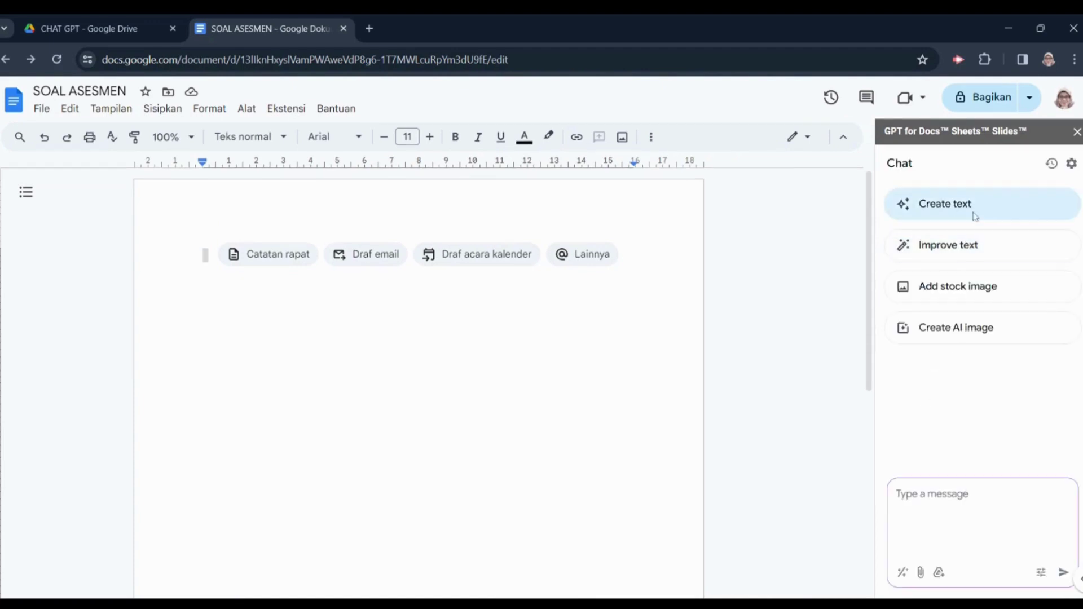
click(974, 219)
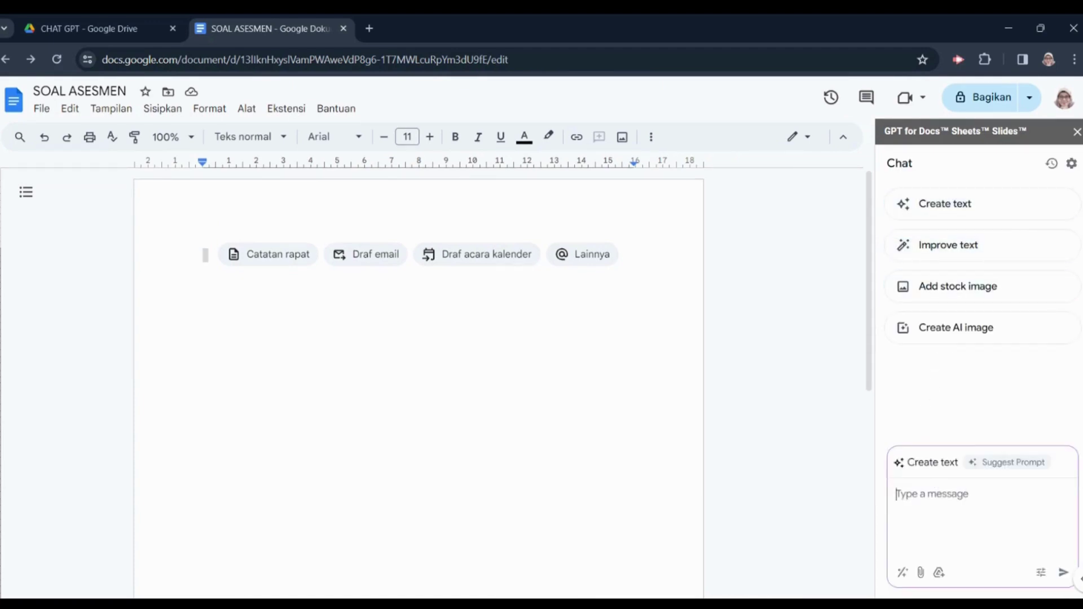
Step: Begin the chat prompt with "buatkan 10 soal pilihan ganda materi unsur dalam kehidupan sehari-hari manusia."
text(buat)
text(kan)
text( 10 sa)
text(al)
text( pilihan )
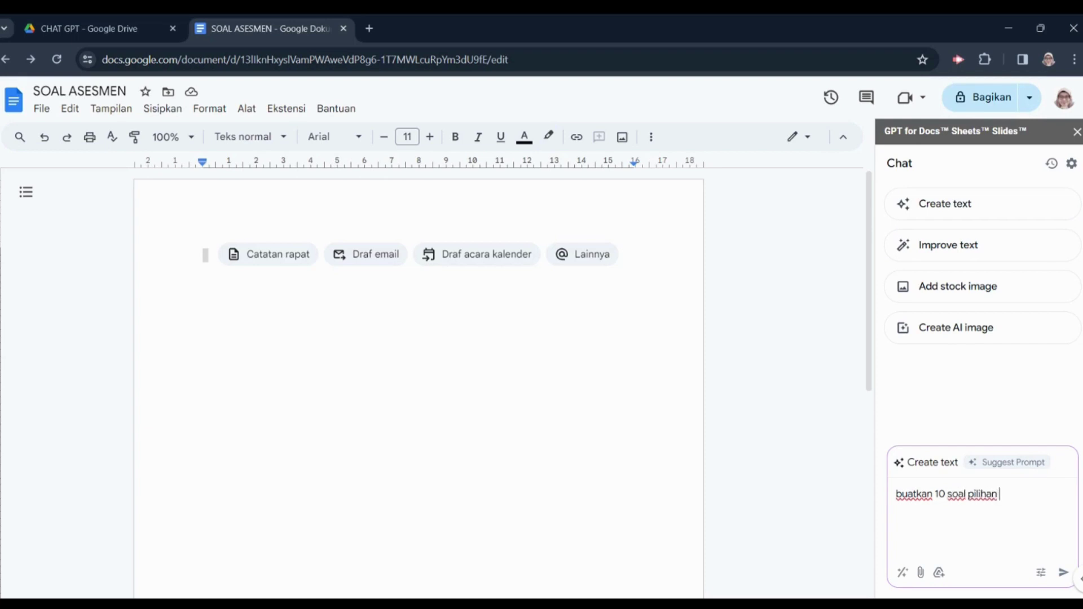
text(ganda materi unsu)
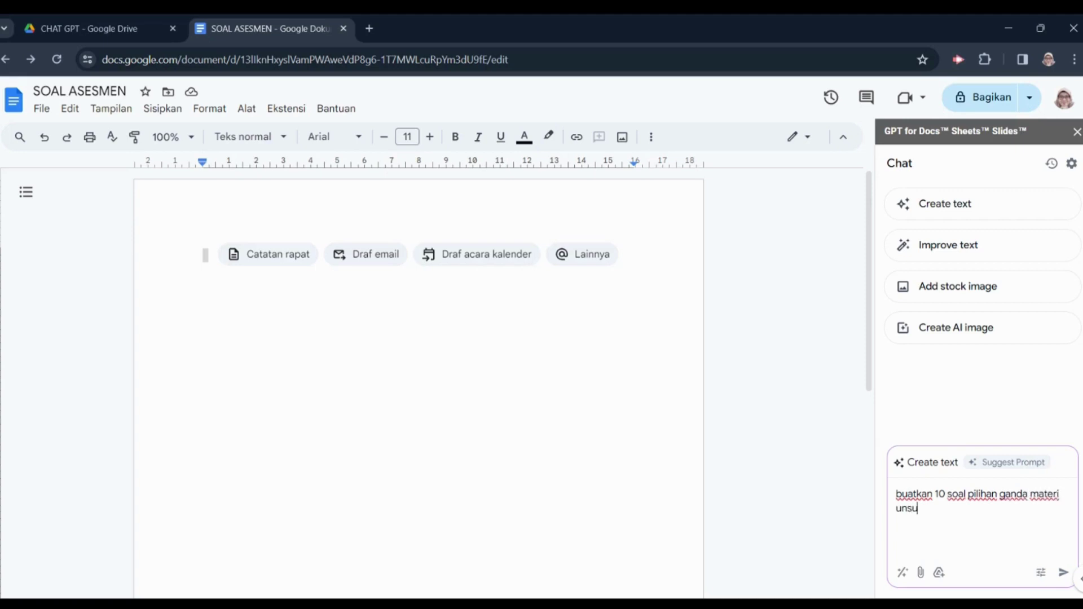
text(r dalam kehidupan se)
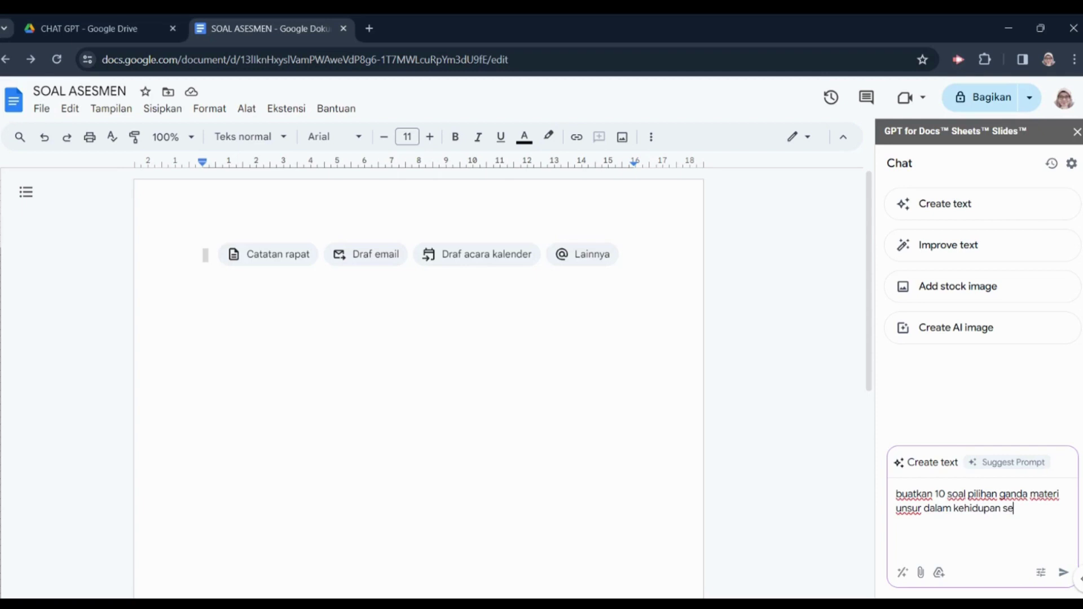
text(har)
text(i-har)
text(i manu)
text(sia. soal)
Step: Complete the prompt with "soal ini diperuntukkan untuk siswa kelas 8 smp. sertakan juga kunci jawabannya" and send it
text(ini )
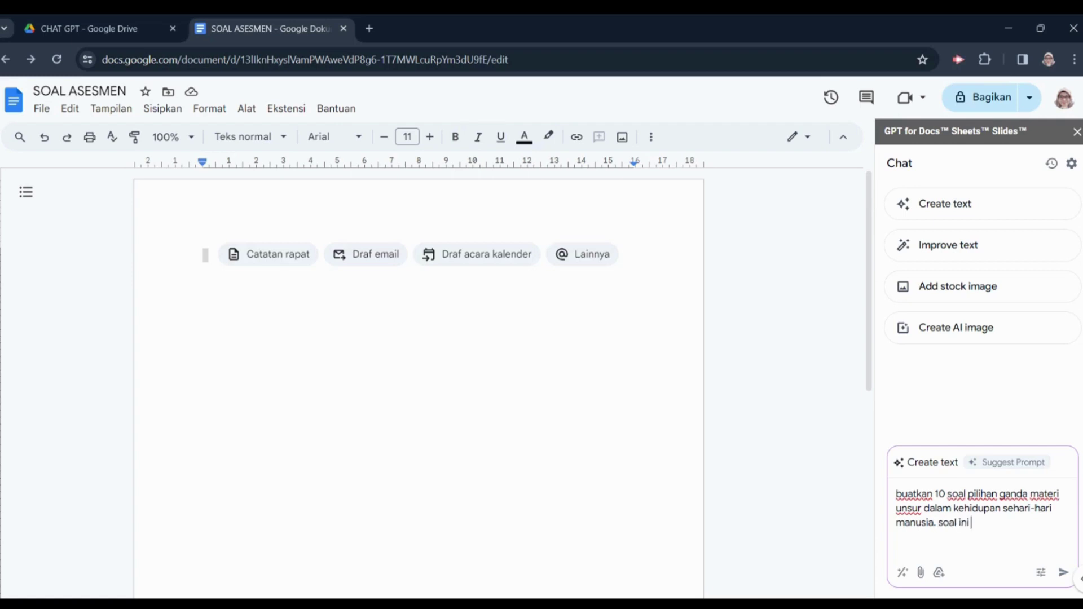
text(diperuntukkan untuk sisw)
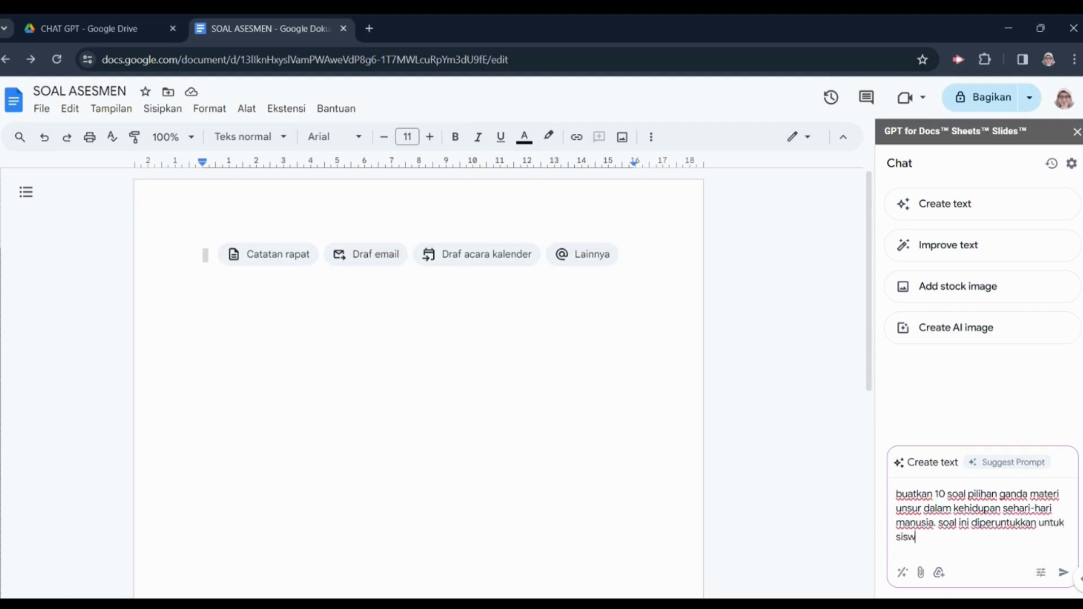
text(a kelas 8 sm)
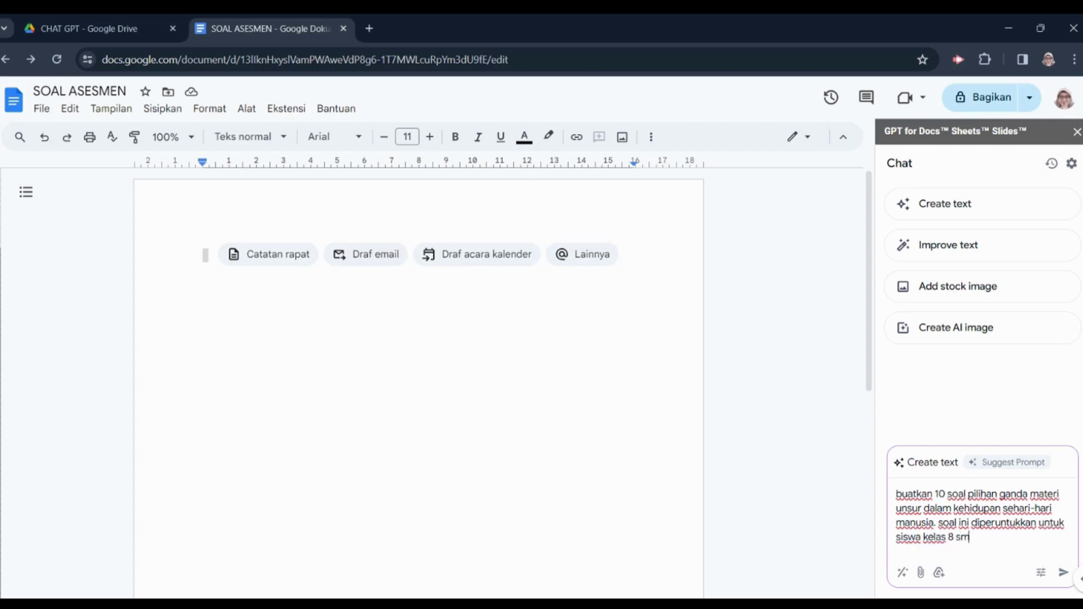
text(p. sertakam juga kunci j)
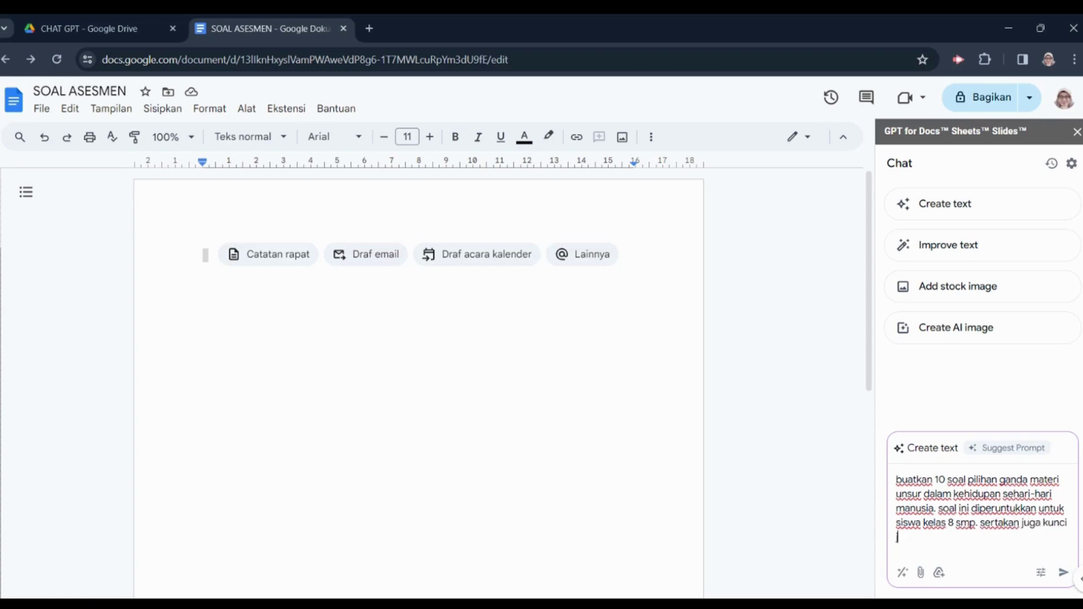
text(awabannya)
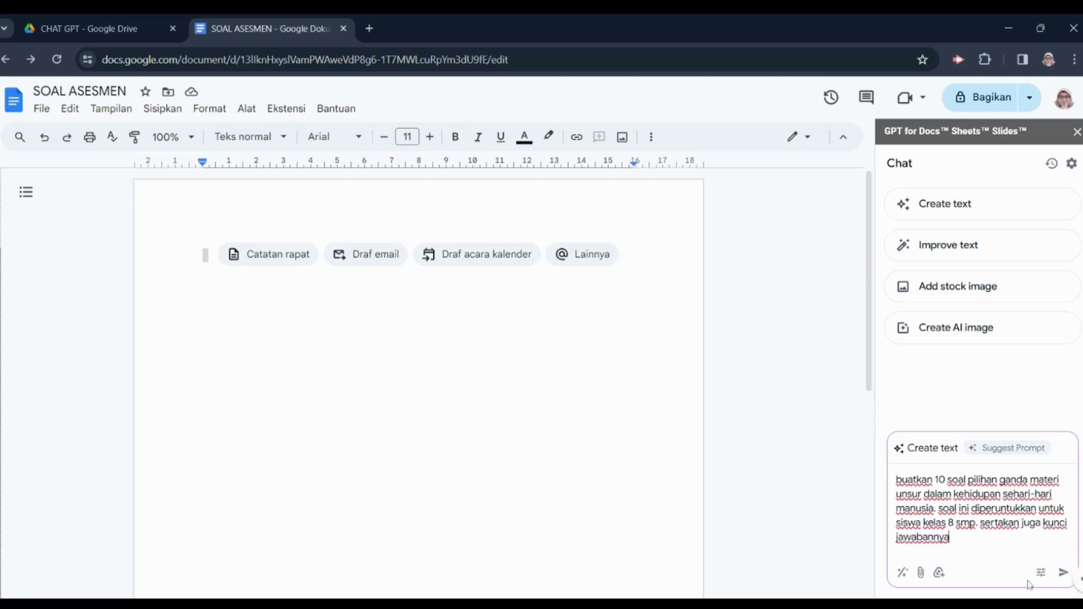
click(1062, 580)
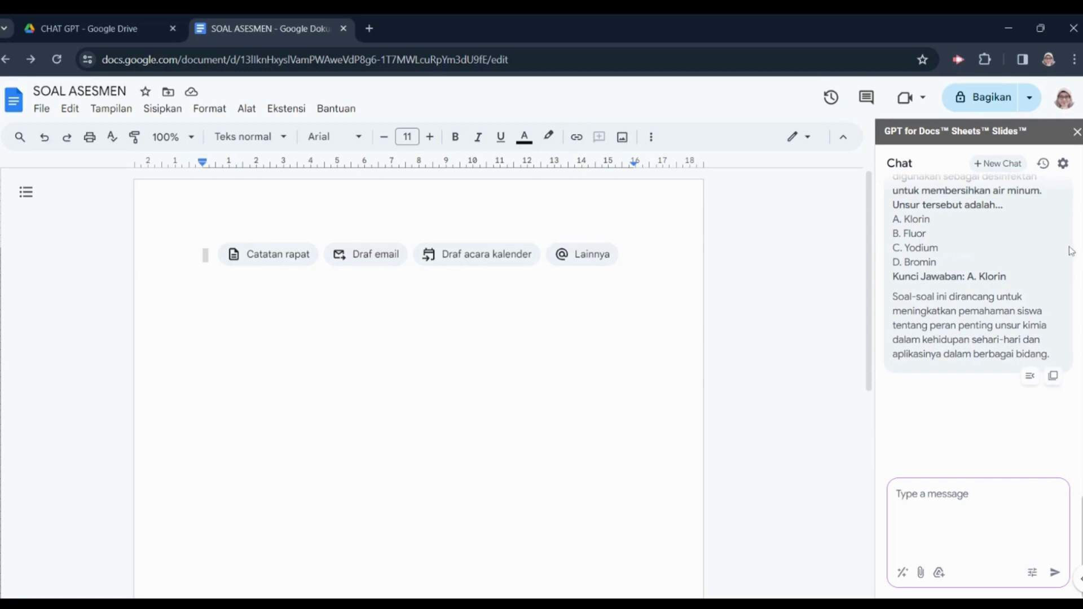
Step: Review the generated multiple-choice questions and their answer keys in the chat reply
scroll(1071, 251, up, 15)
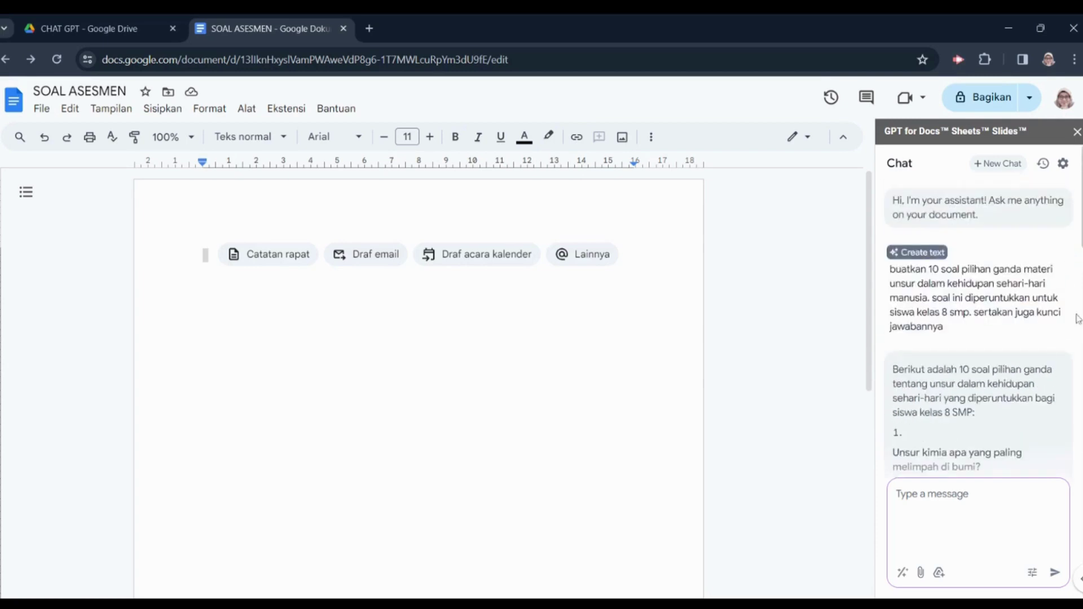
scroll(1078, 319, down, 4)
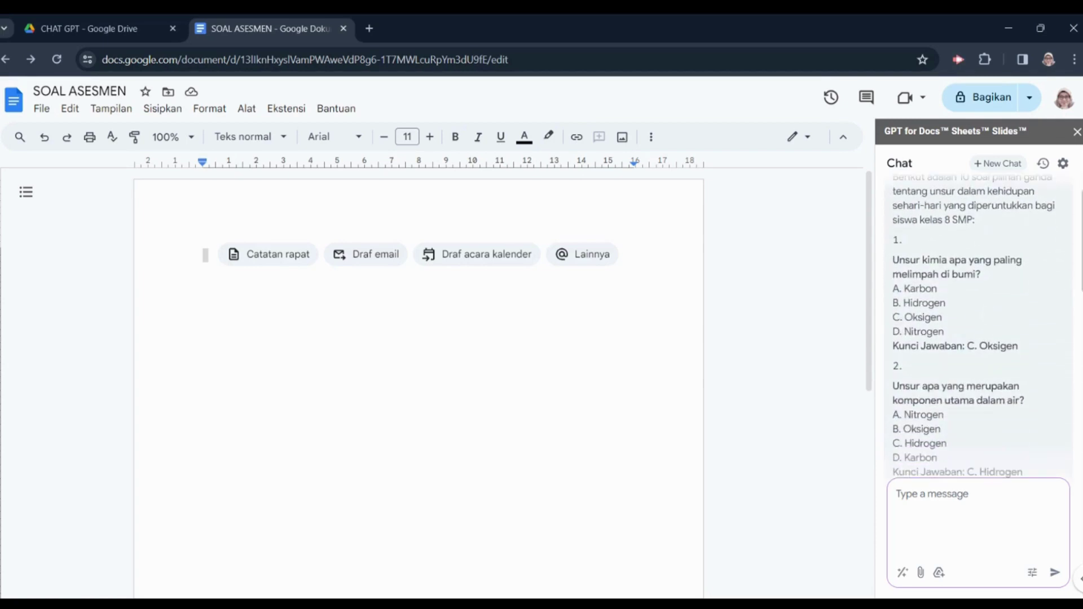
scroll(979, 328, up, 5)
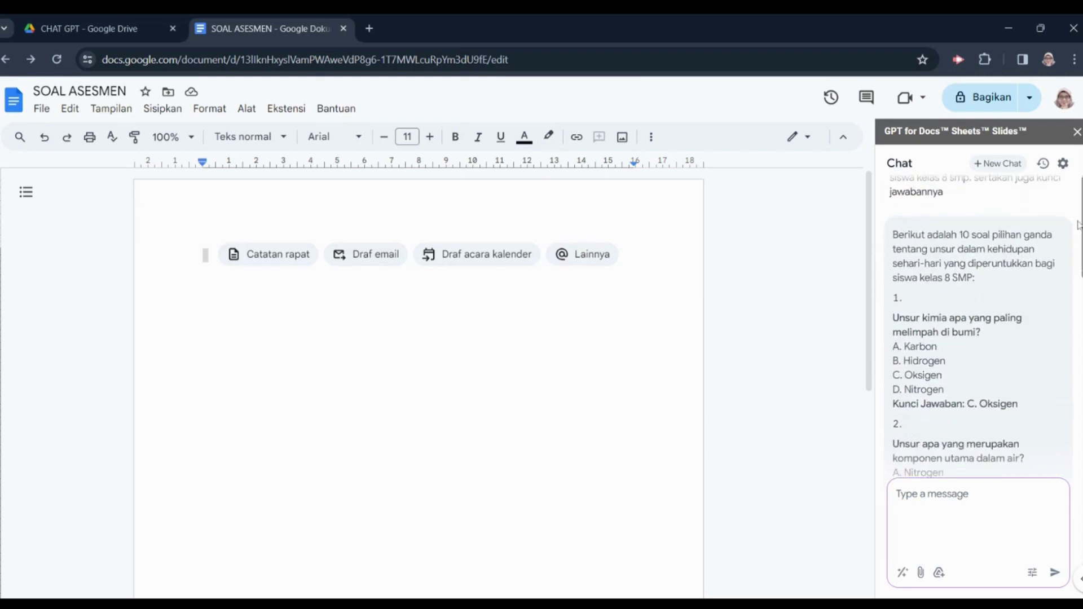
scroll(1072, 314, down, 5)
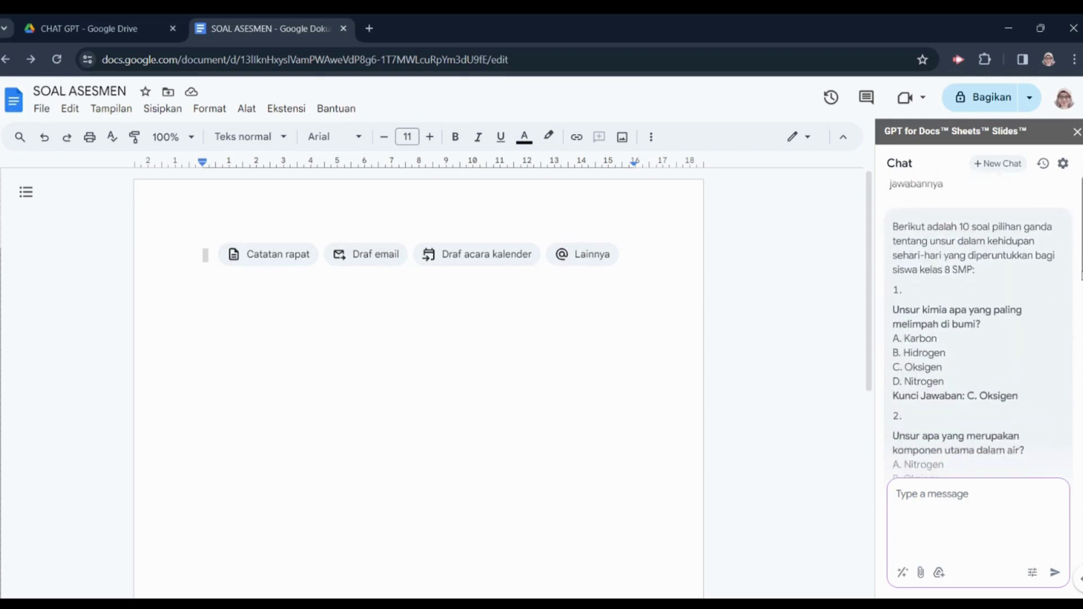
scroll(978, 327, up, 2)
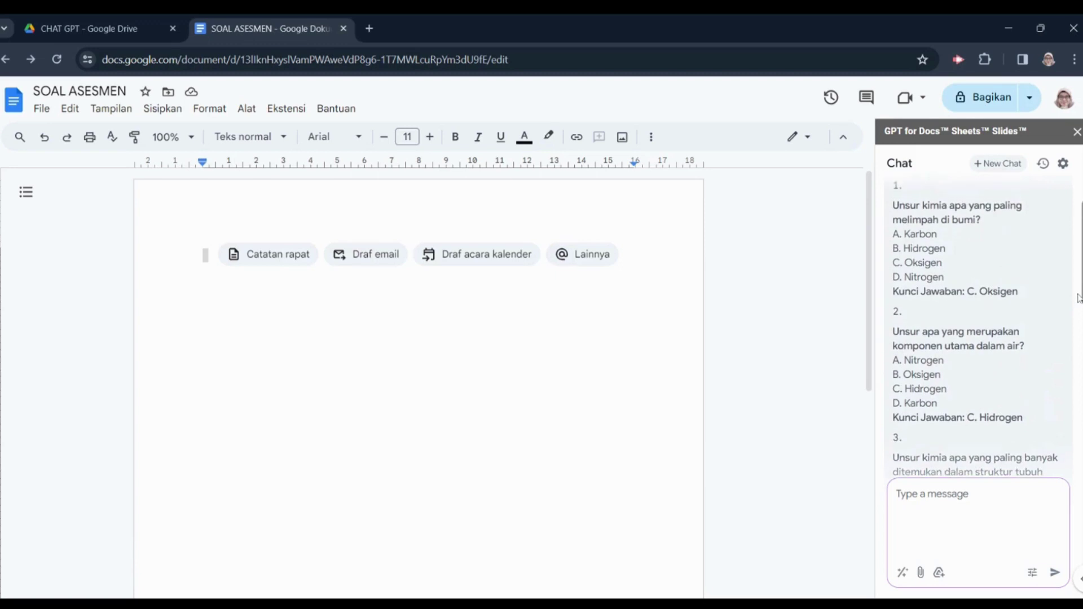
scroll(979, 327, up, 4)
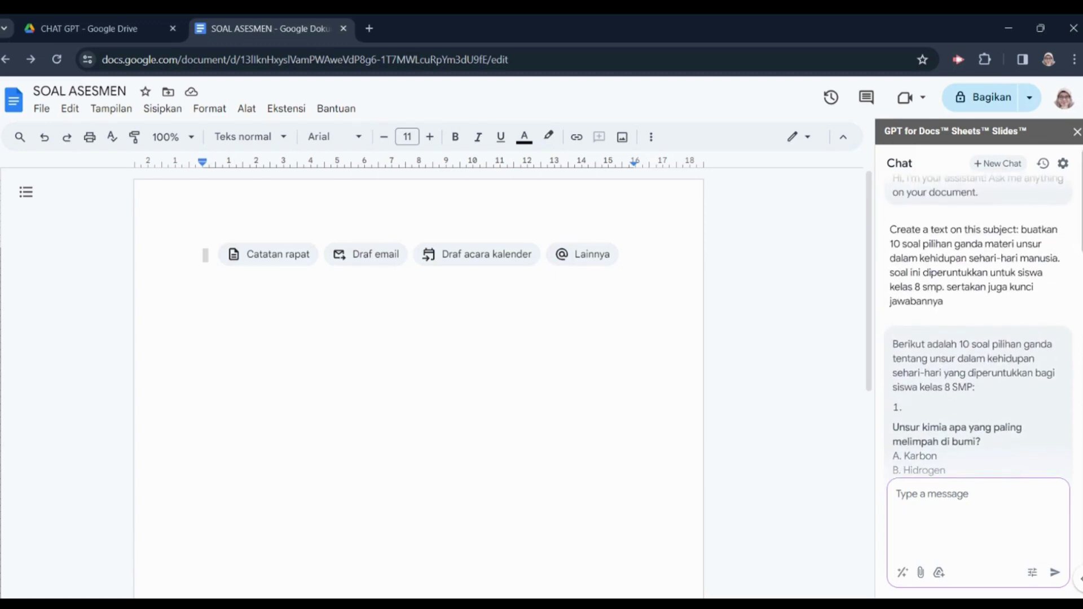
scroll(978, 327, up, 1)
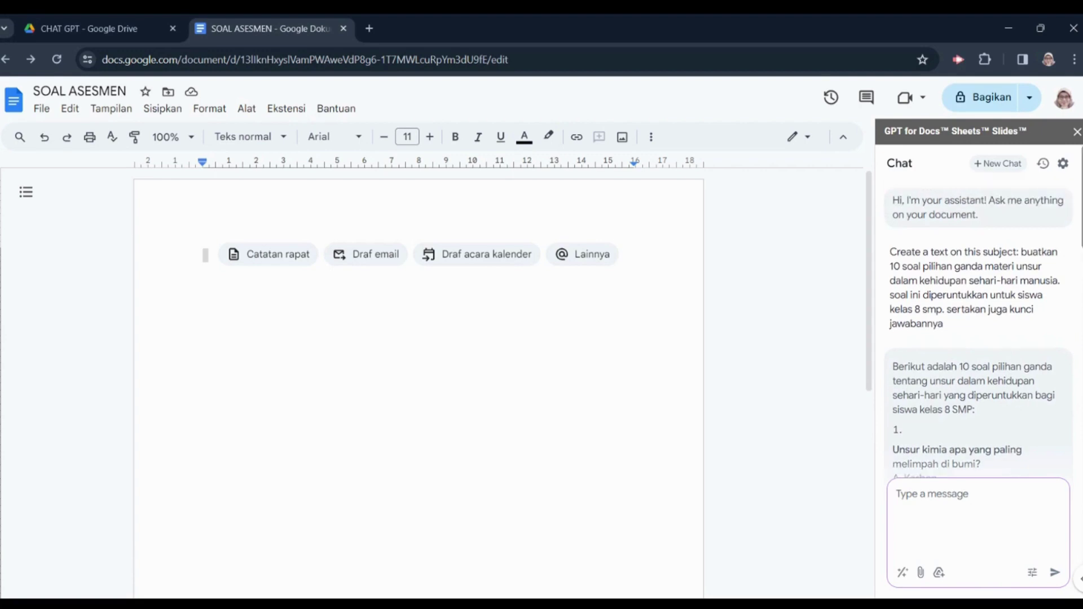
scroll(978, 327, down, 15)
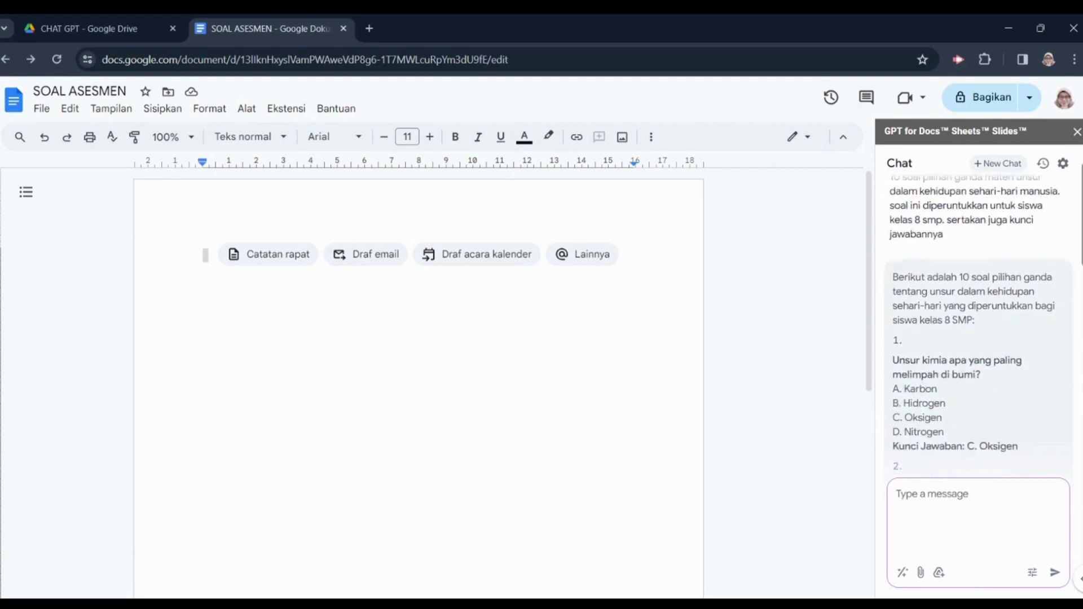
scroll(979, 327, up, 15)
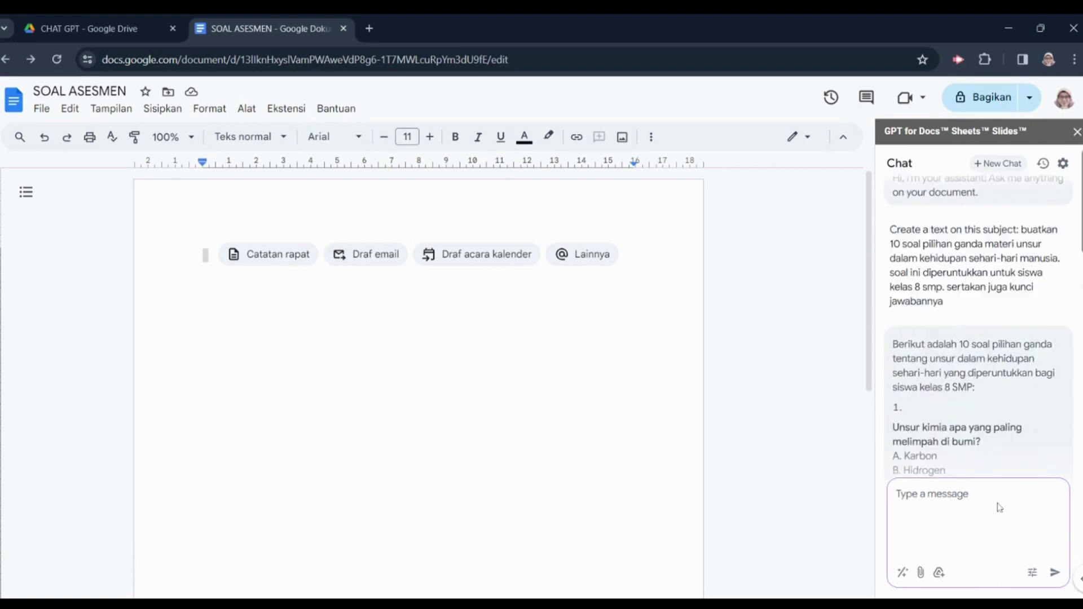
Step: Copy the complete chat reply, paste it into the empty document and check the pasted questions
scroll(1047, 401, down, 10)
scroll(1022, 380, down, 8)
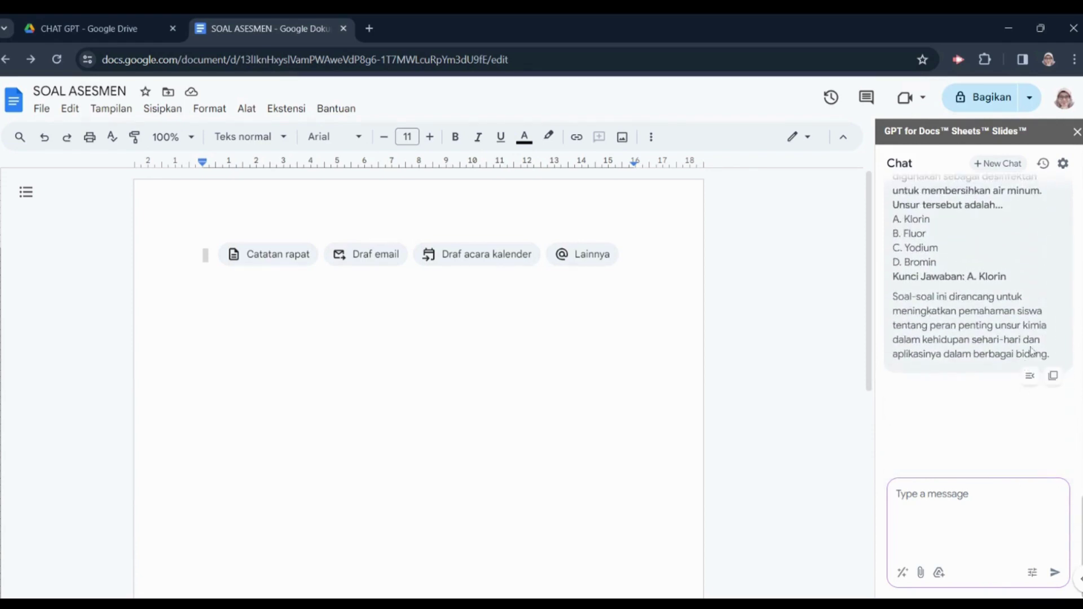
click(1053, 377)
click(204, 254)
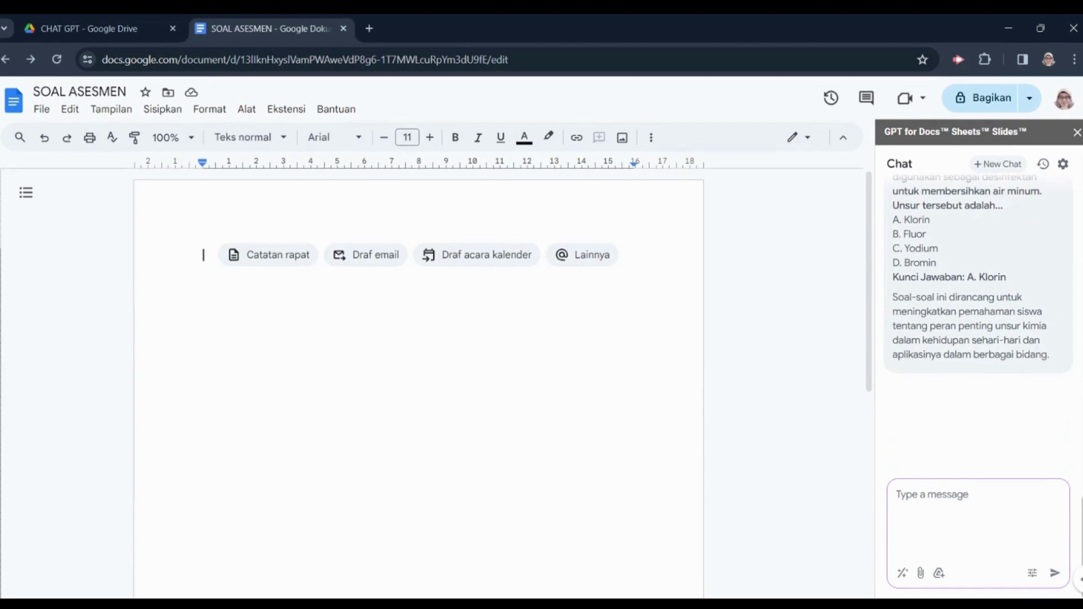
key(ctrl+v)
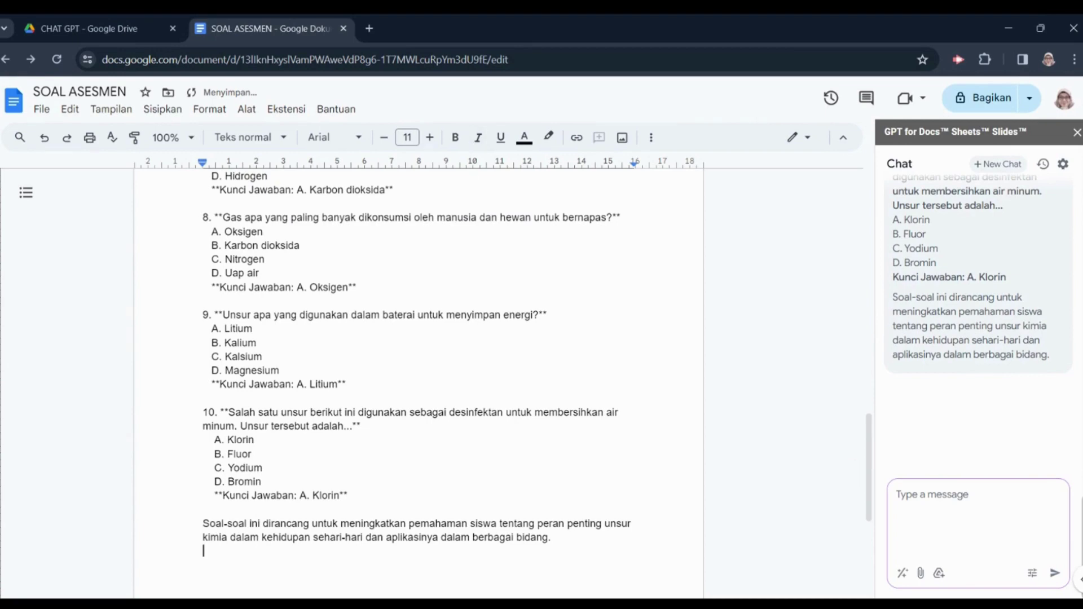
scroll(417, 384, up, 3)
scroll(446, 352, up, 10)
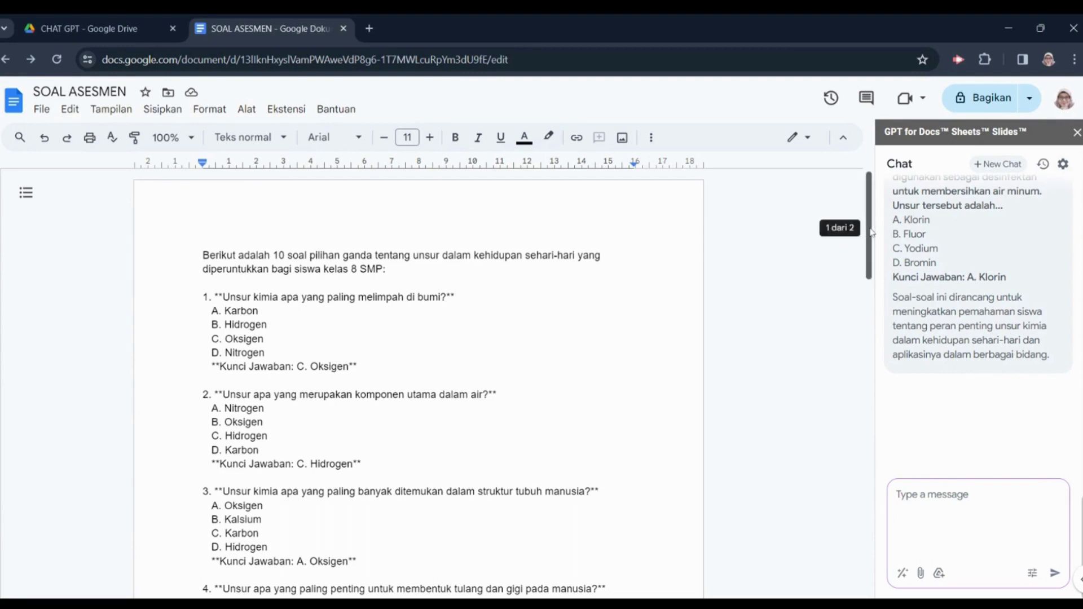
drag(865, 234, 846, 324)
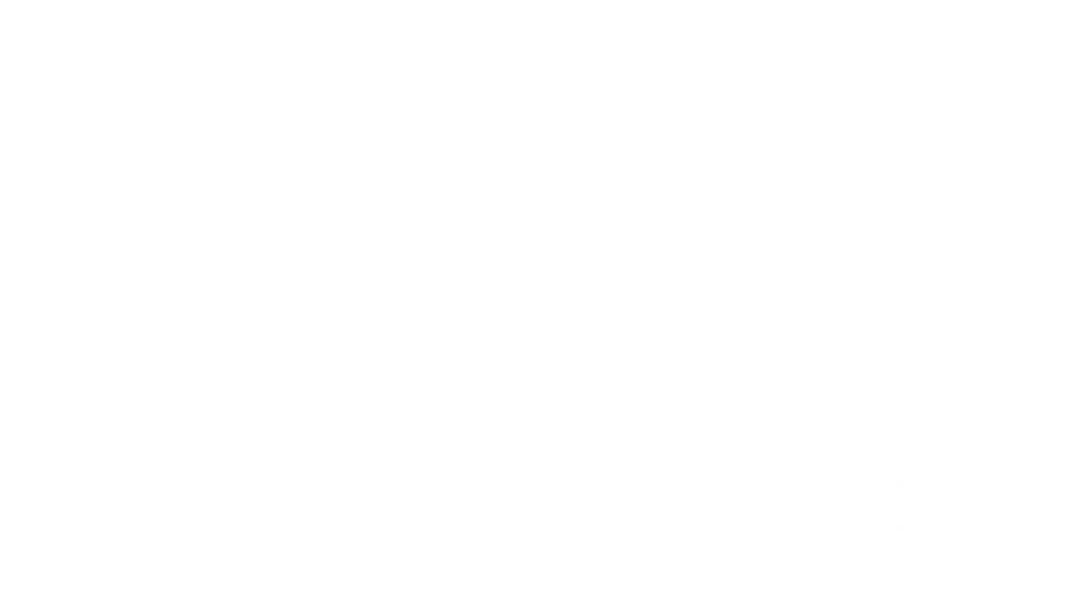